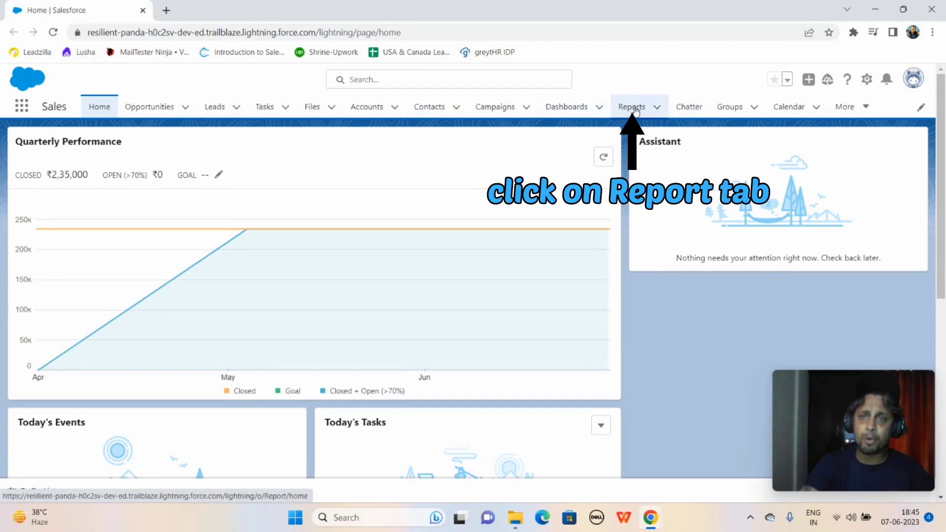
Step: Open the Opportunities by Rep report from the recent reports for editing
{"action": "left_click", "coordinate": [635, 111]}
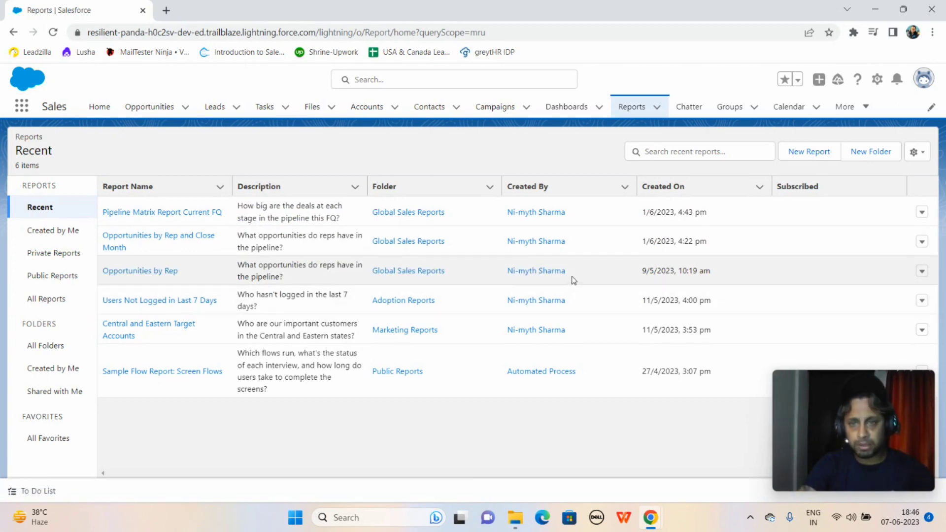
{"action": "left_click", "coordinate": [922, 274]}
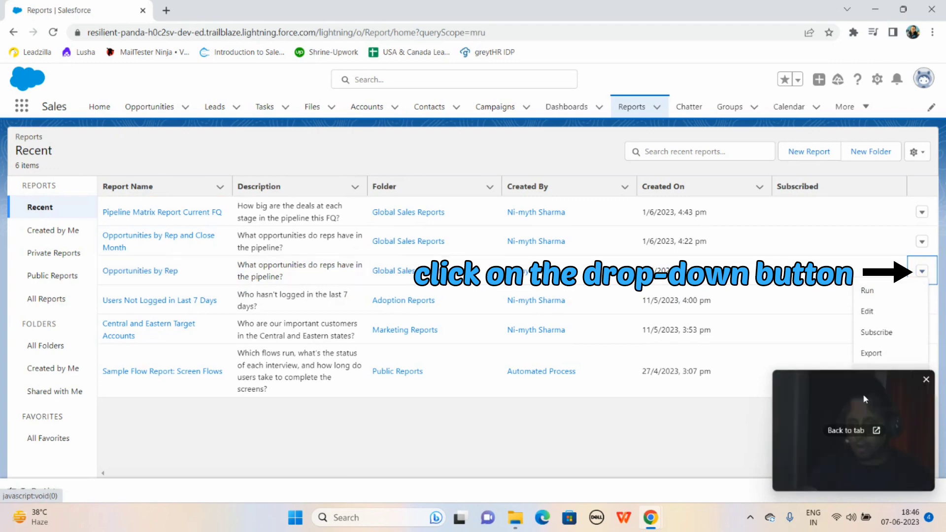
{"action": "left_click_drag", "start_coordinate": [862, 394], "coordinate": [707, 395]}
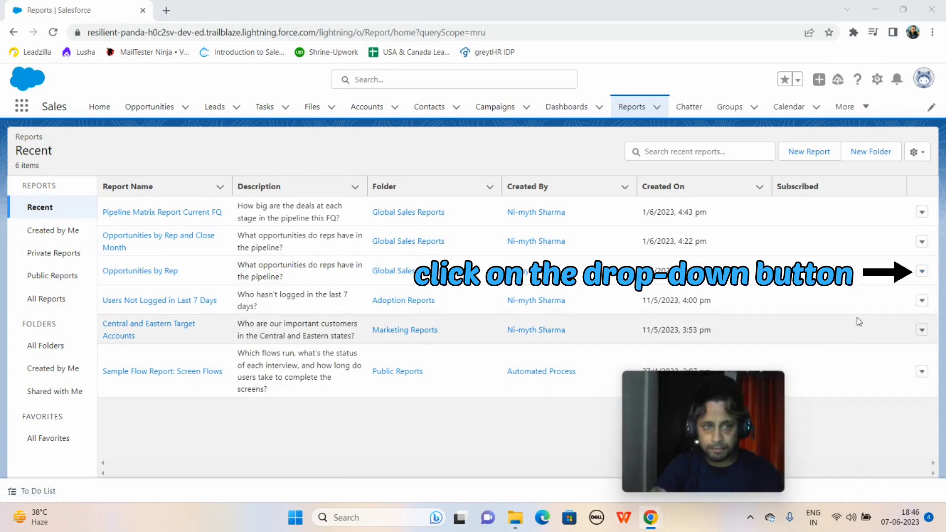
{"action": "left_click", "coordinate": [922, 272]}
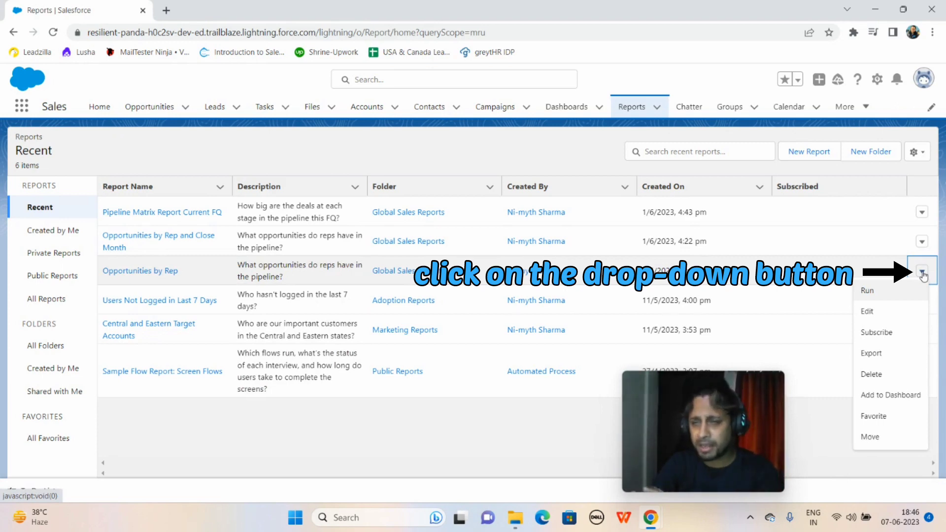
{"action": "left_click", "coordinate": [868, 312]}
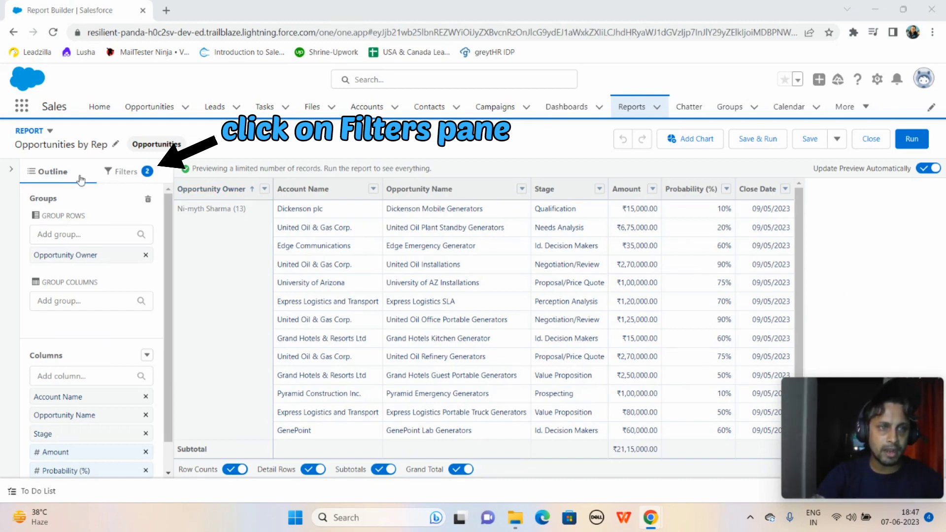
Step: Set the report's Opportunity Status filter to Closed and apply it
{"action": "left_click", "coordinate": [131, 178]}
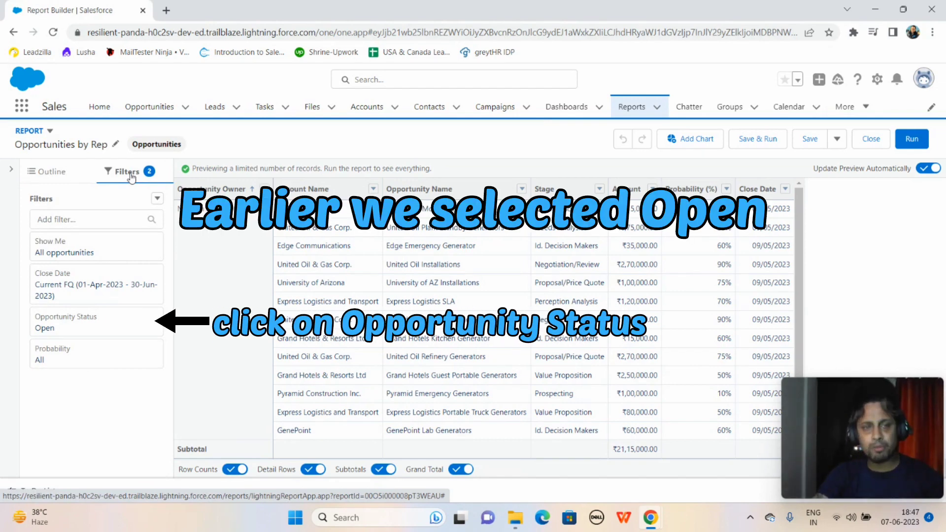
{"action": "left_click", "coordinate": [92, 326]}
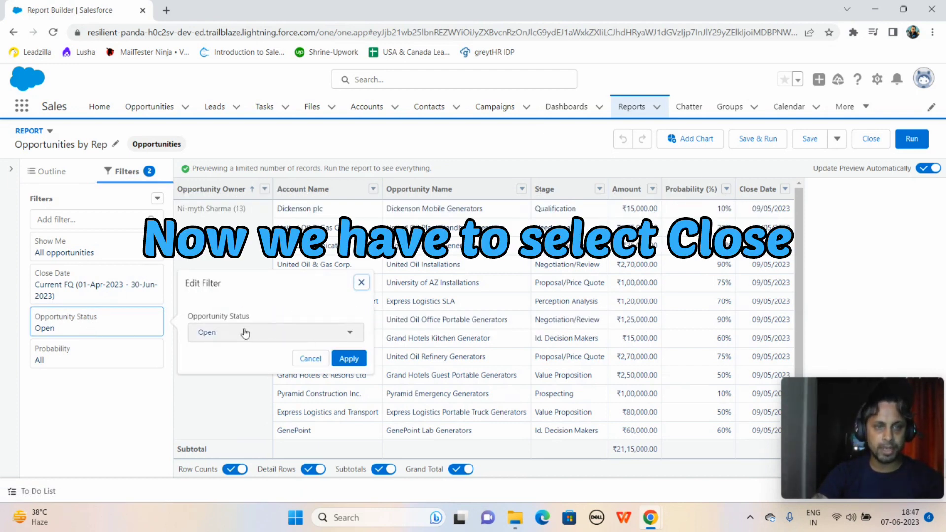
{"action": "left_click", "coordinate": [352, 335]}
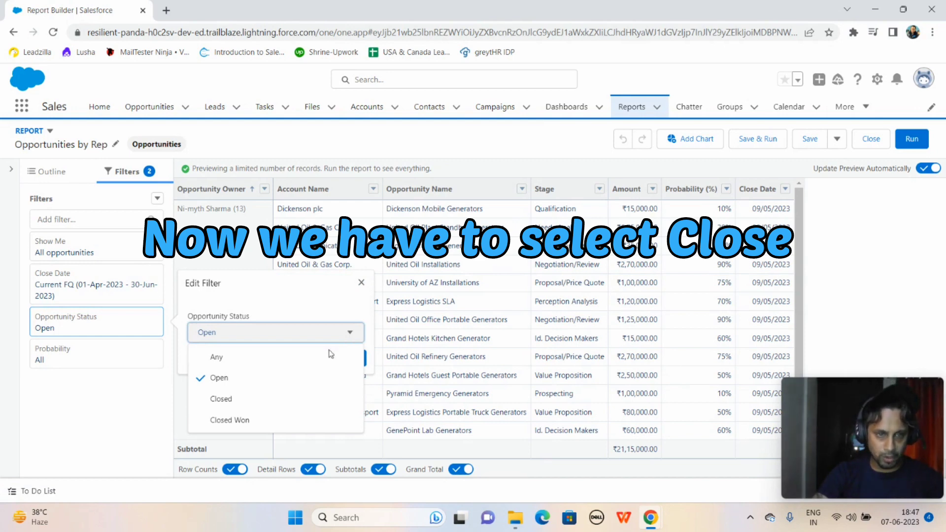
{"action": "left_click", "coordinate": [221, 399]}
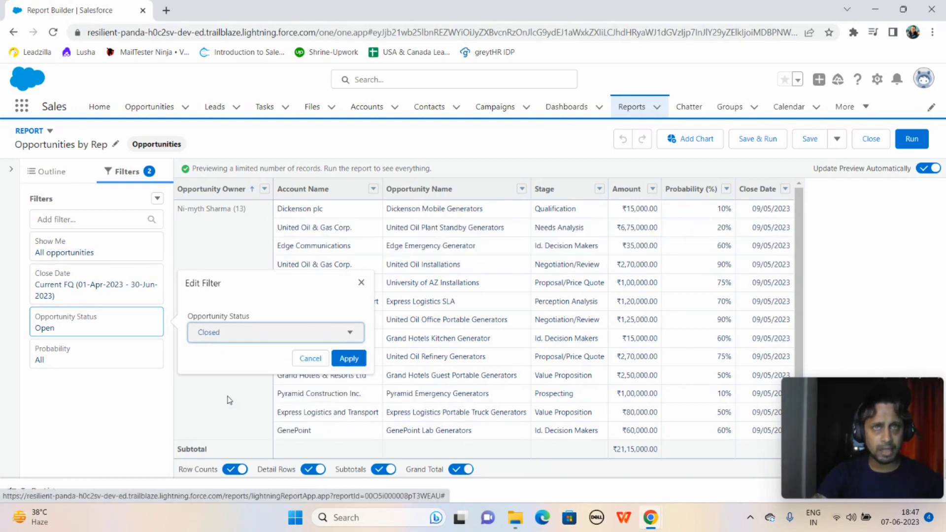
{"action": "left_click", "coordinate": [349, 359]}
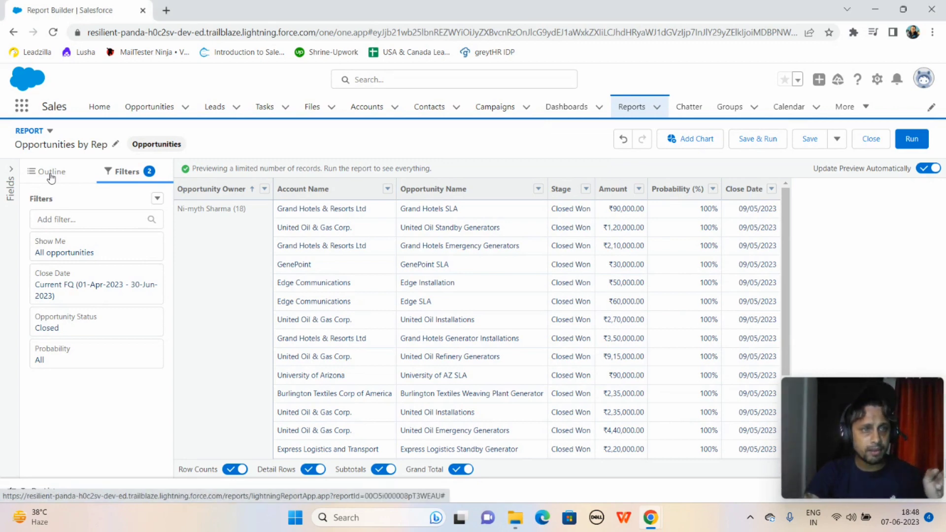
Step: Add a summary formula column to the report and name it Win Rate
{"action": "left_click", "coordinate": [51, 173]}
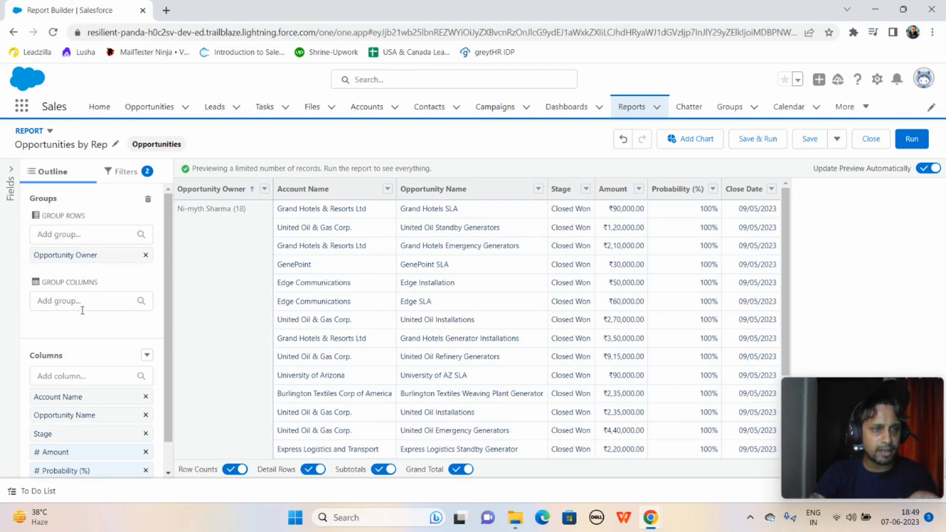
{"action": "left_click_drag", "start_coordinate": [169, 302], "coordinate": [166, 381]}
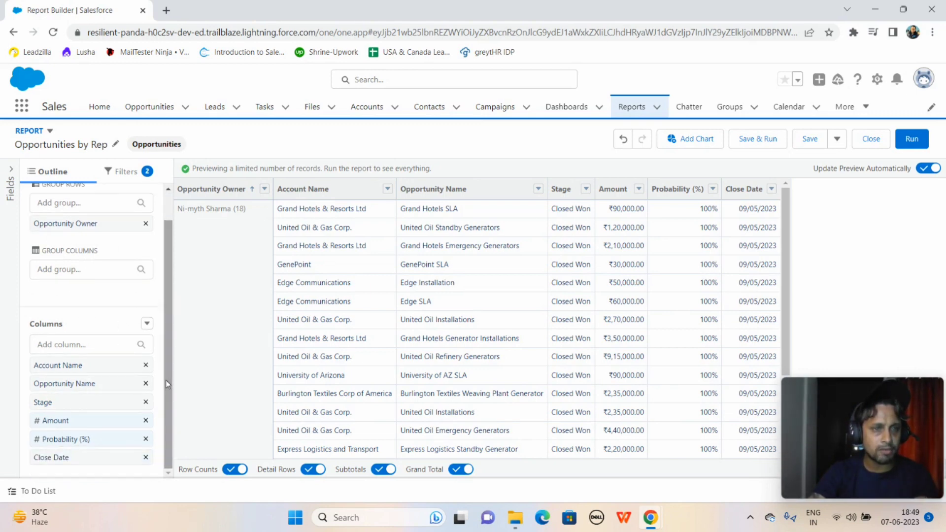
{"action": "left_click", "coordinate": [147, 324]}
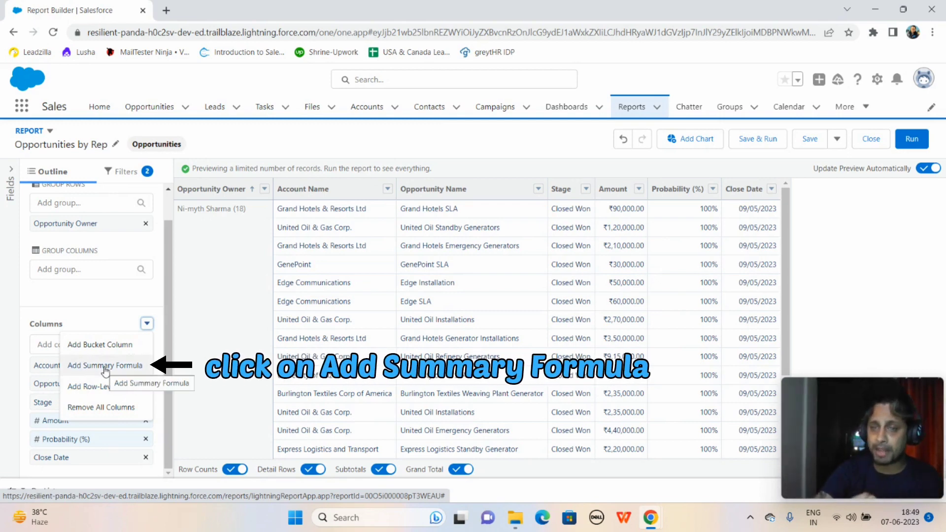
{"action": "left_click", "coordinate": [105, 365]}
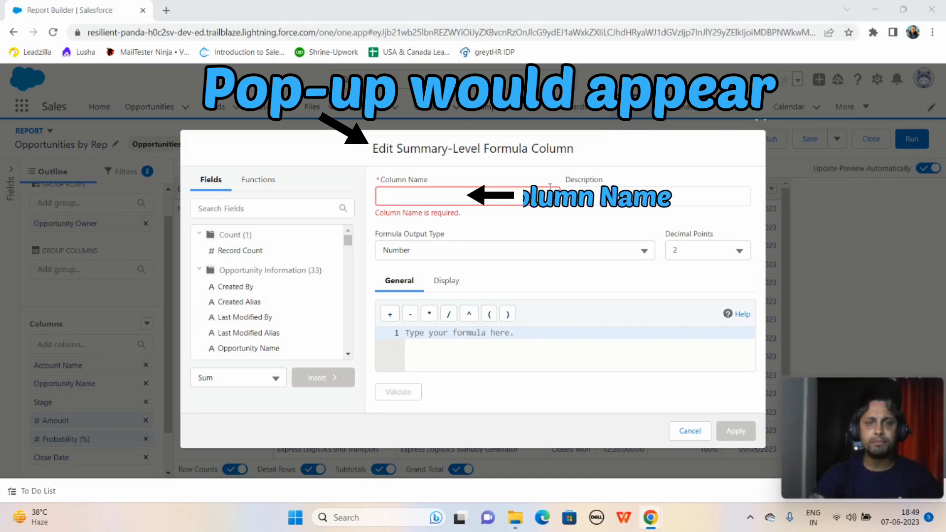
{"action": "left_click", "coordinate": [469, 198]}
{"action": "type", "text": "Win Rate"}
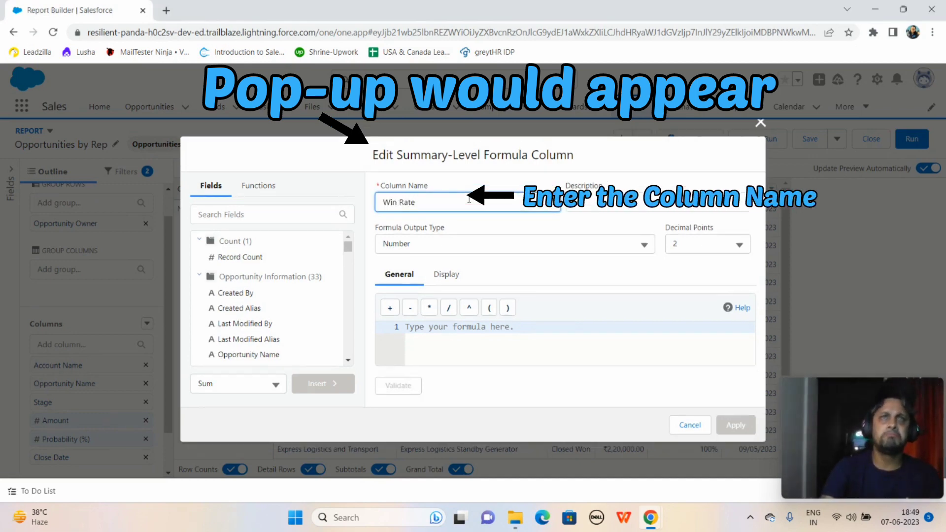
Step: Enter "Ratio of won to closed opportunities" as the description of the Win Rate column
{"action": "left_click", "coordinate": [630, 202]}
{"action": "type", "text": "Ratio"}
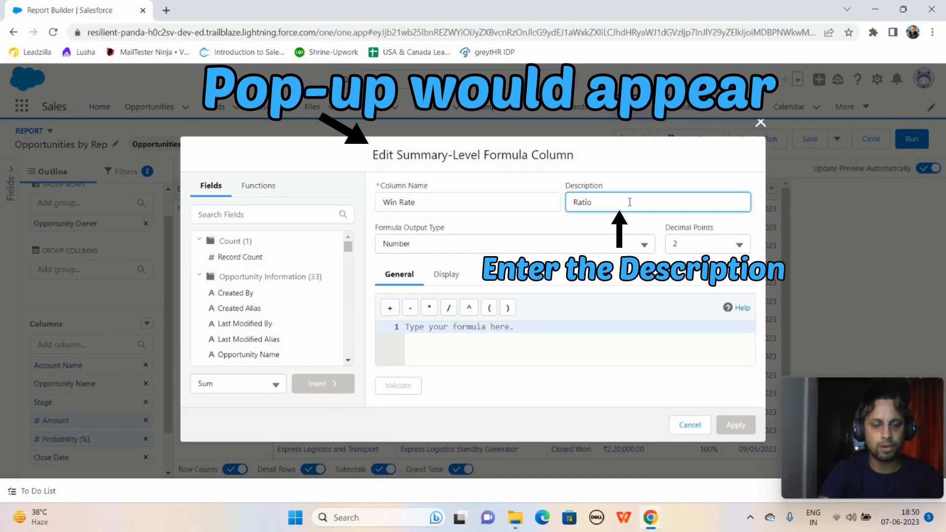
{"action": "type", "text": " of won"}
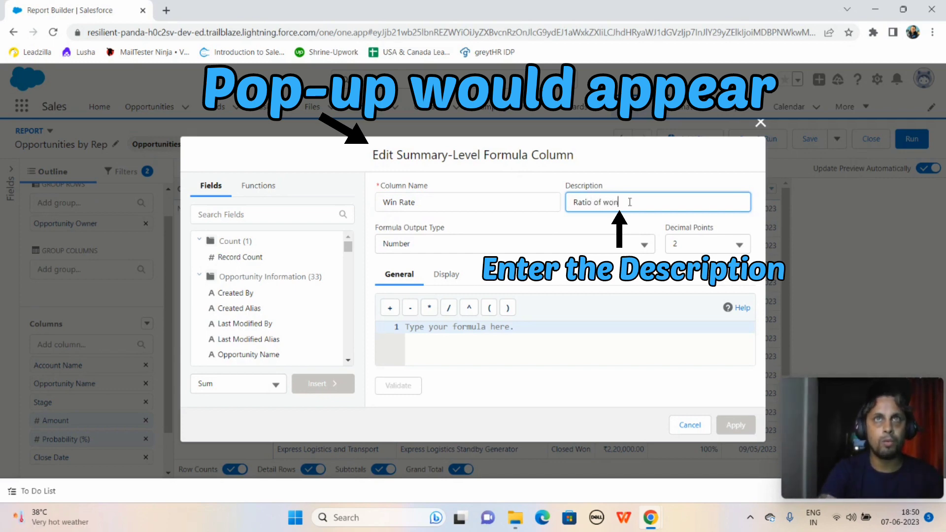
{"action": "type", "text": " to close"}
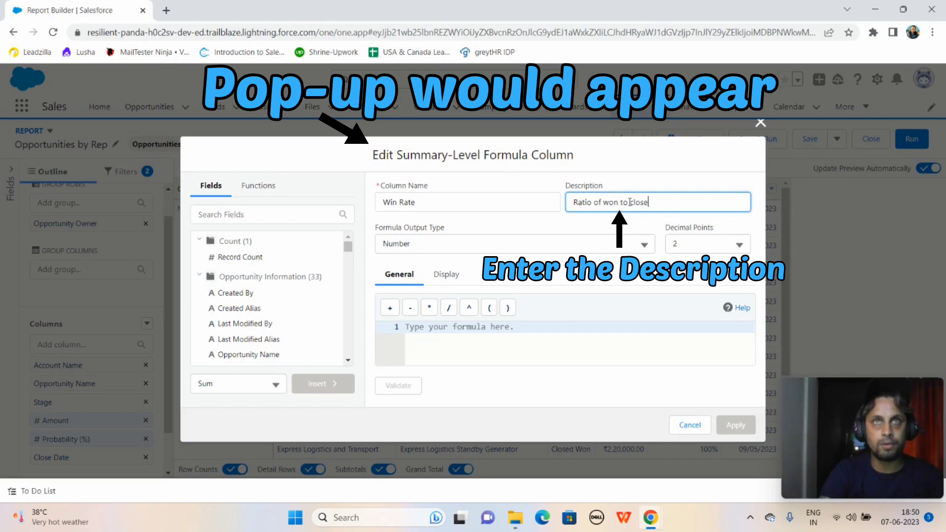
{"action": "type", "text": "d oo"}
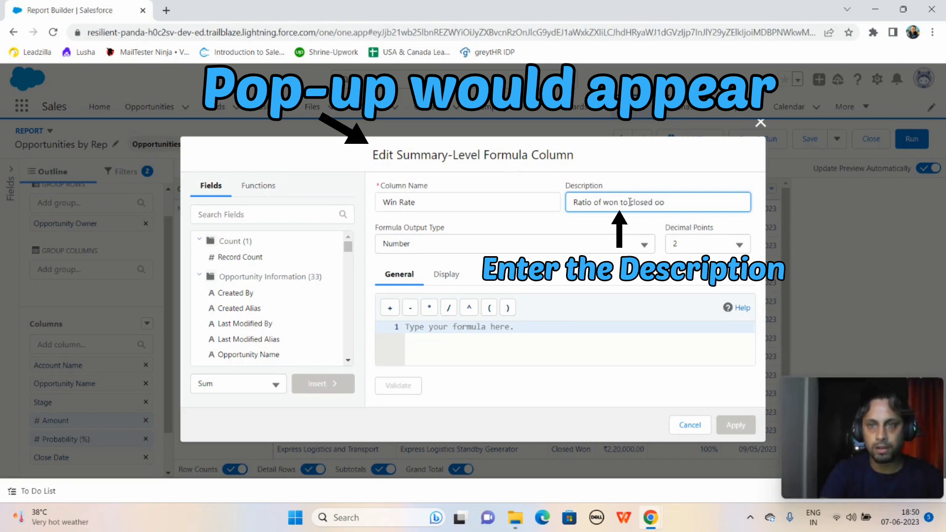
{"action": "key", "text": "BackSpace"}
{"action": "type", "text": "ppor"}
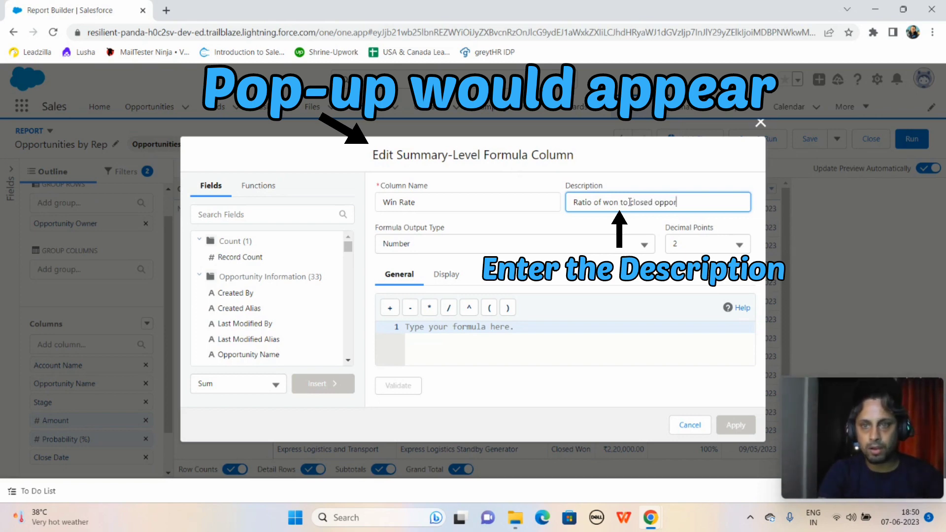
{"action": "type", "text": "tunities"}
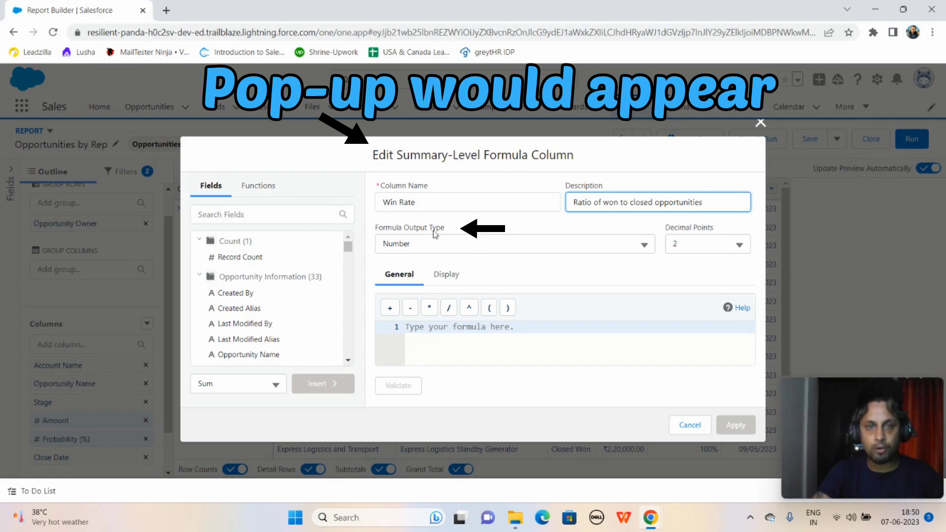
Step: Set the Win Rate column's formula output type to Percent
{"action": "left_click", "coordinate": [643, 245]}
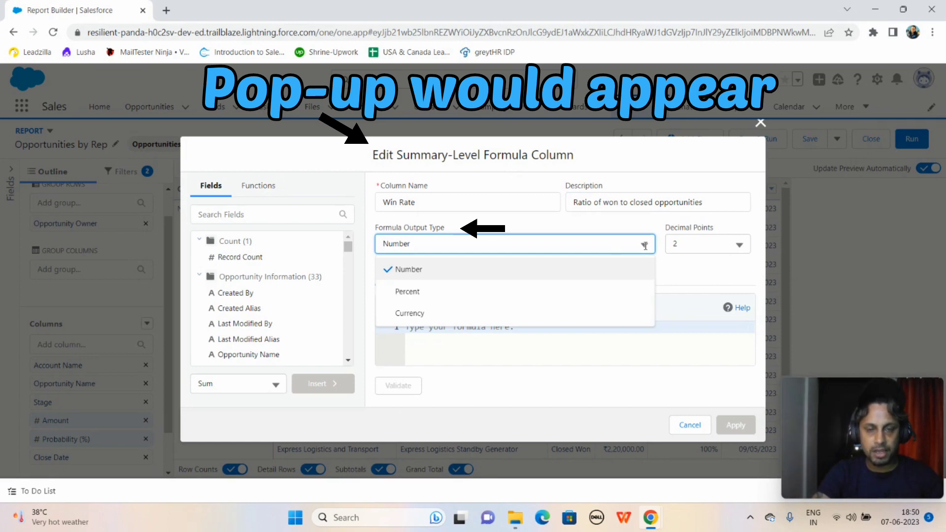
{"action": "left_click", "coordinate": [442, 295]}
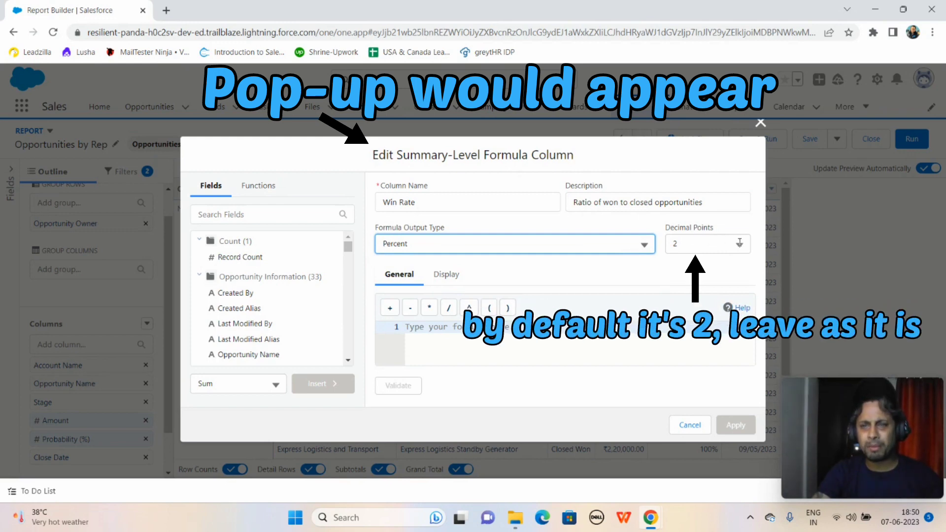
{"action": "left_click", "coordinate": [739, 242]}
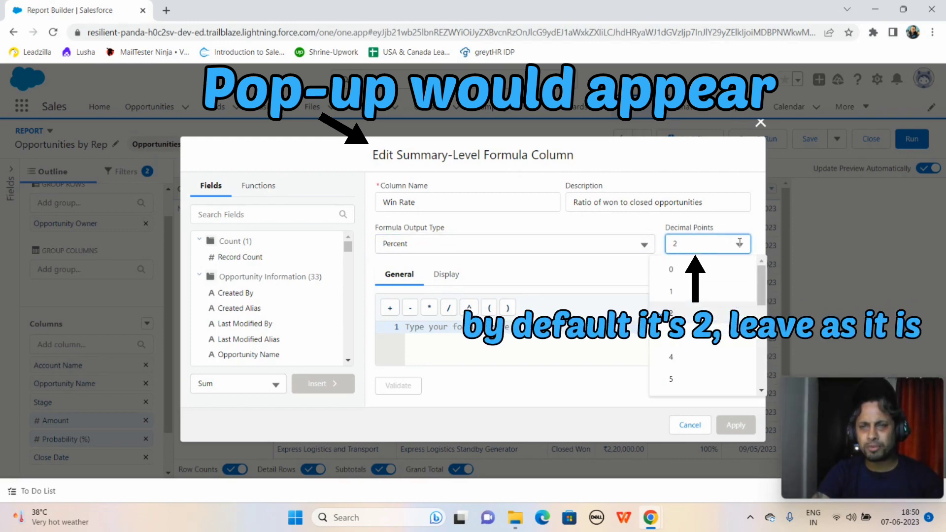
{"action": "left_click", "coordinate": [611, 270]}
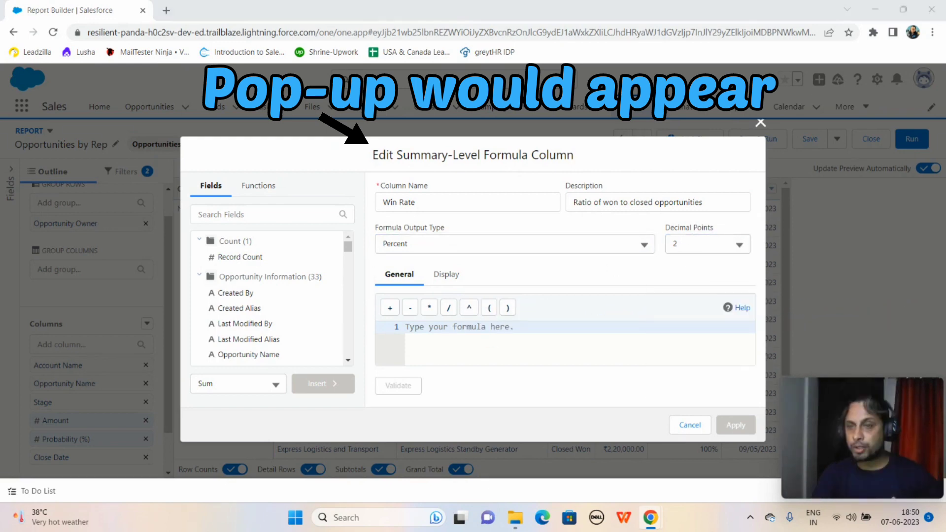
Step: Find the Won field and insert its Sum into the Win Rate formula
{"action": "left_click", "coordinate": [220, 216]}
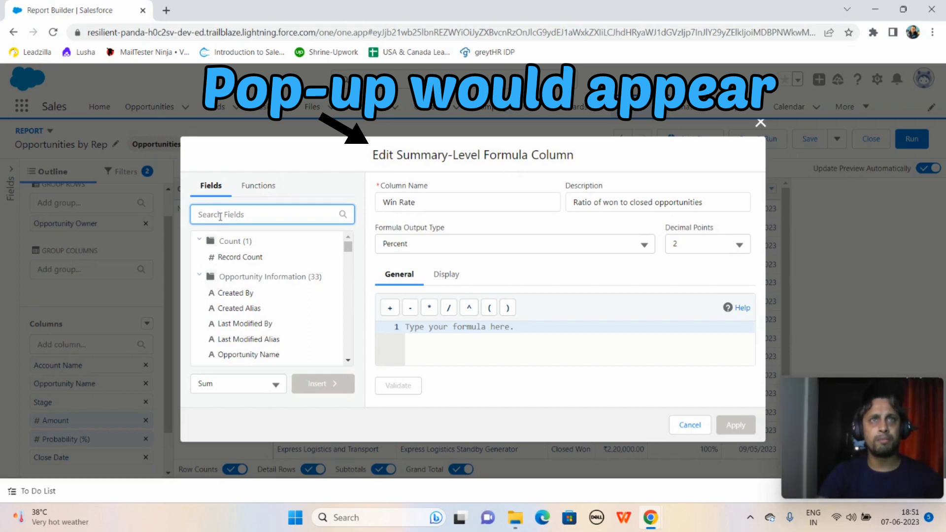
{"action": "type", "text": "Won"}
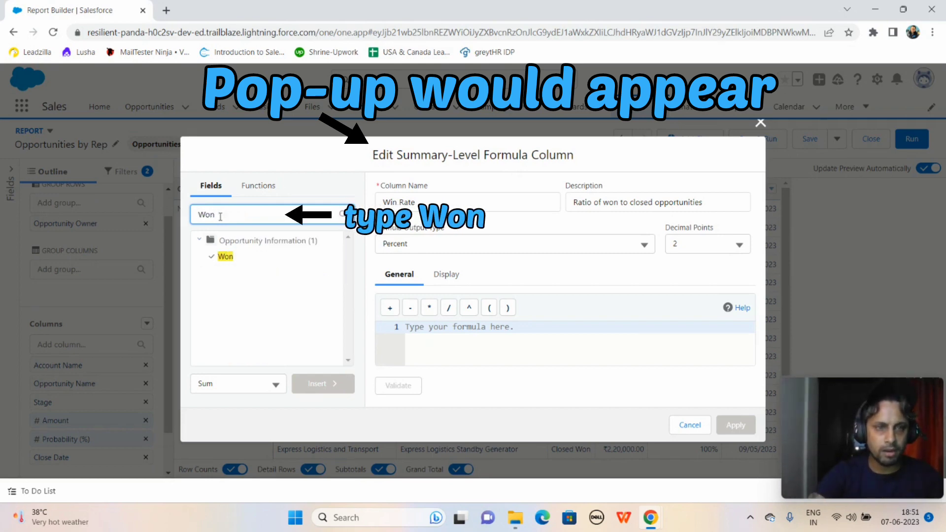
{"action": "left_click", "coordinate": [226, 257]}
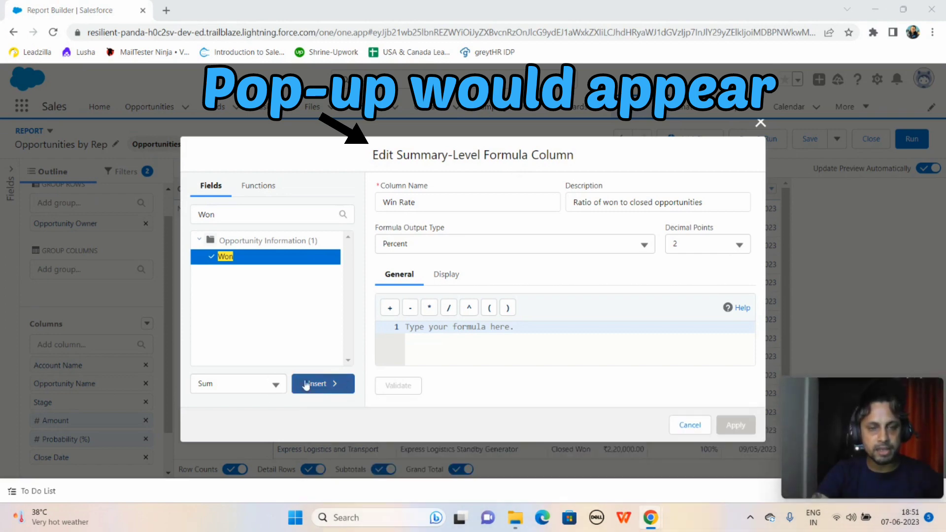
{"action": "left_click", "coordinate": [276, 383]}
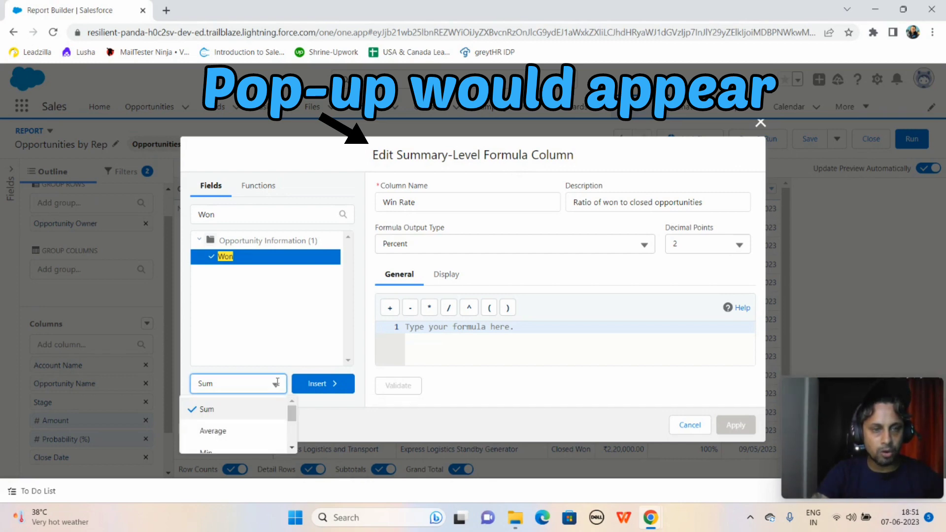
{"action": "mouse_move", "coordinate": [291, 413]}
{"action": "left_mouse_down"}
{"action": "mouse_move", "coordinate": [291, 438]}
{"action": "mouse_move", "coordinate": [293, 412]}
{"action": "left_mouse_up"}
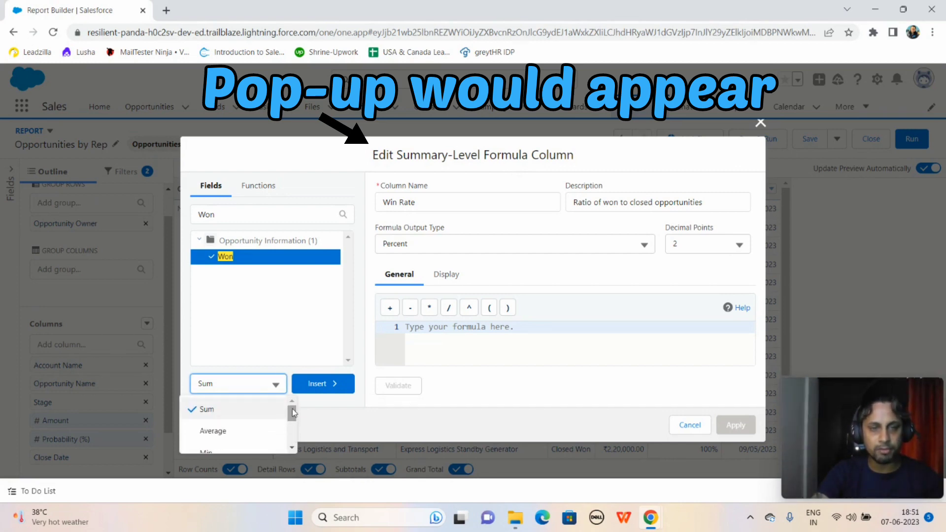
{"action": "left_click", "coordinate": [322, 416]}
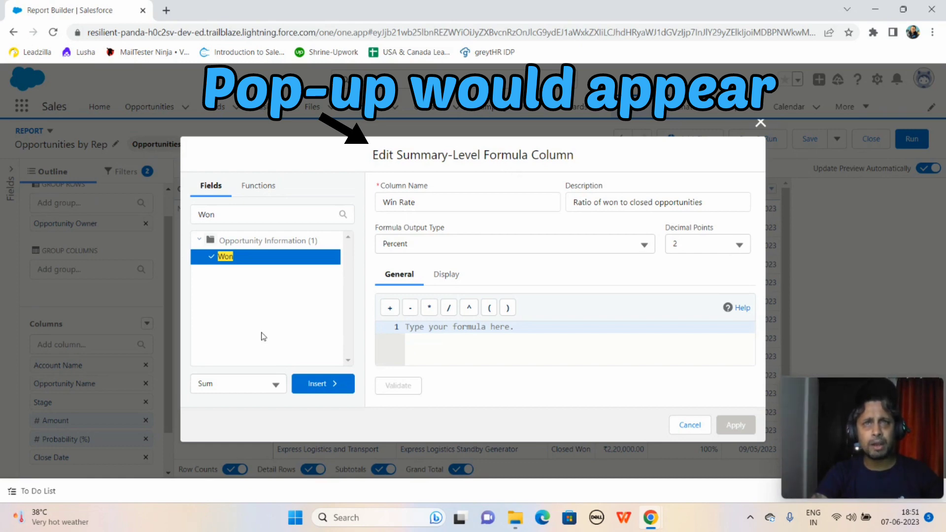
{"action": "left_click", "coordinate": [331, 384]}
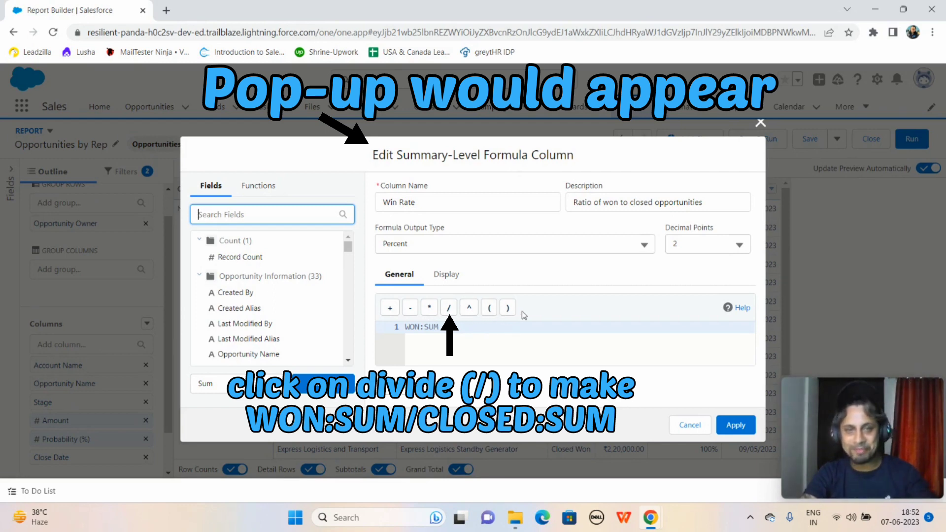
Step: Divide the Won sum in the Win Rate formula by the Sum of the Closed field, giving WON:SUM/CLOSED:SUM
{"action": "left_click", "coordinate": [449, 310]}
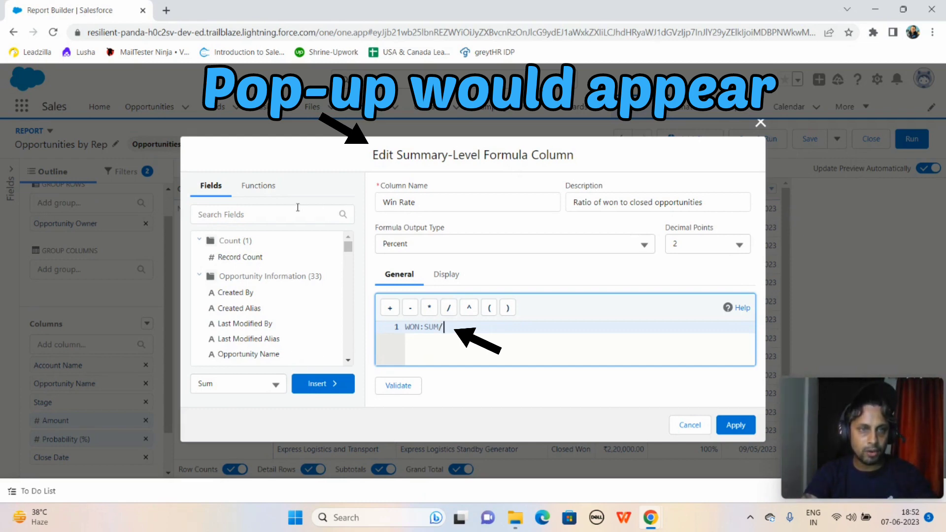
{"action": "left_click", "coordinate": [250, 214]}
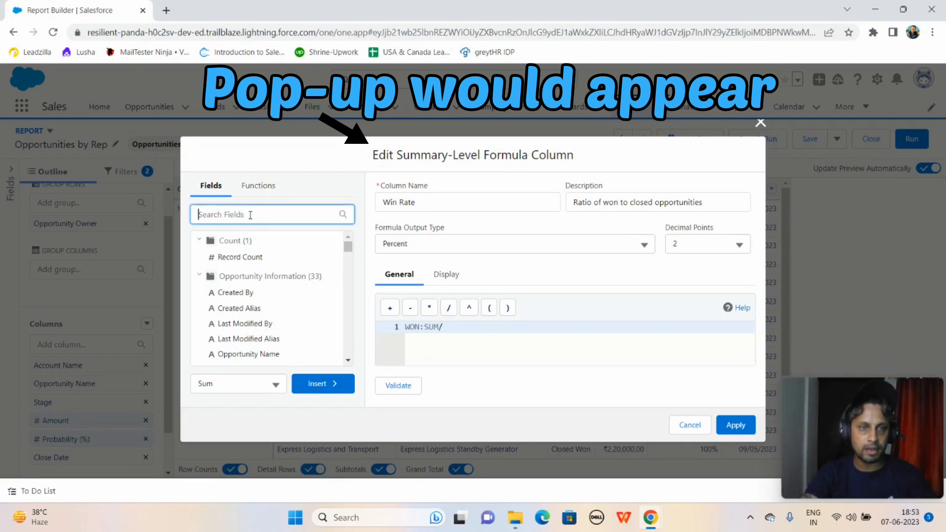
{"action": "type", "text": "ed"}
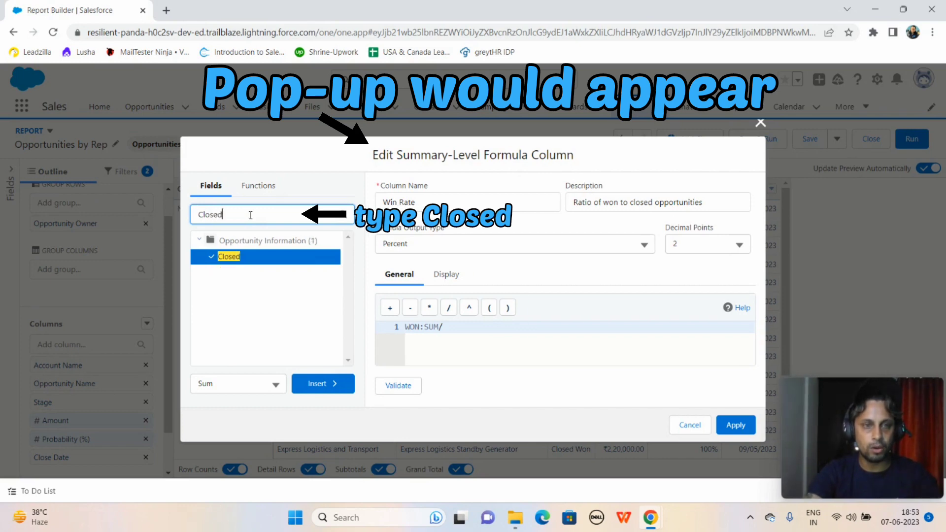
{"action": "left_click", "coordinate": [230, 258]}
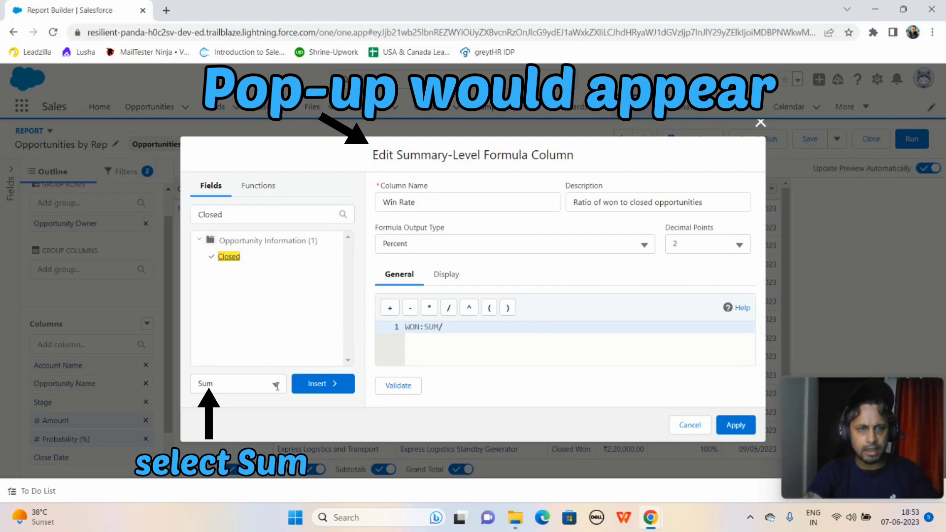
{"action": "left_click", "coordinate": [340, 391]}
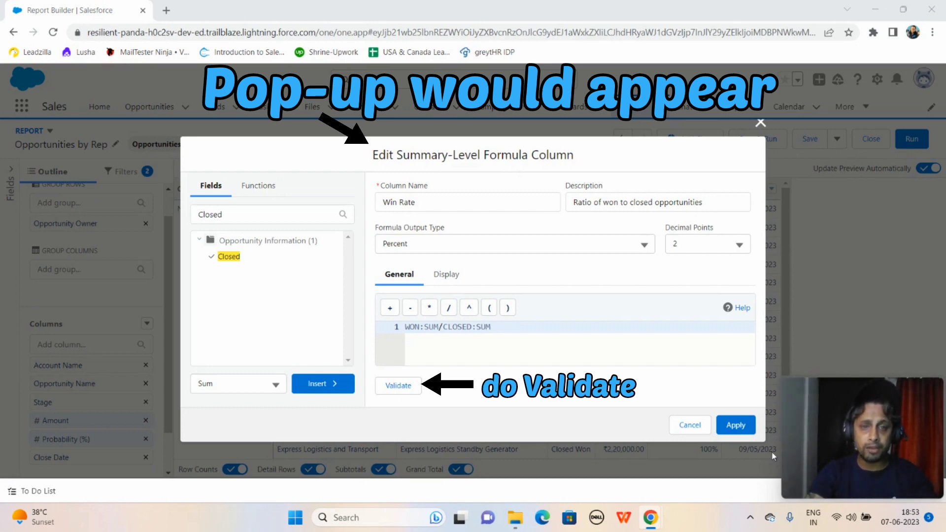
Step: Validate and apply the Win Rate formula, and hide the report's detail rows
{"action": "left_click", "coordinate": [393, 388]}
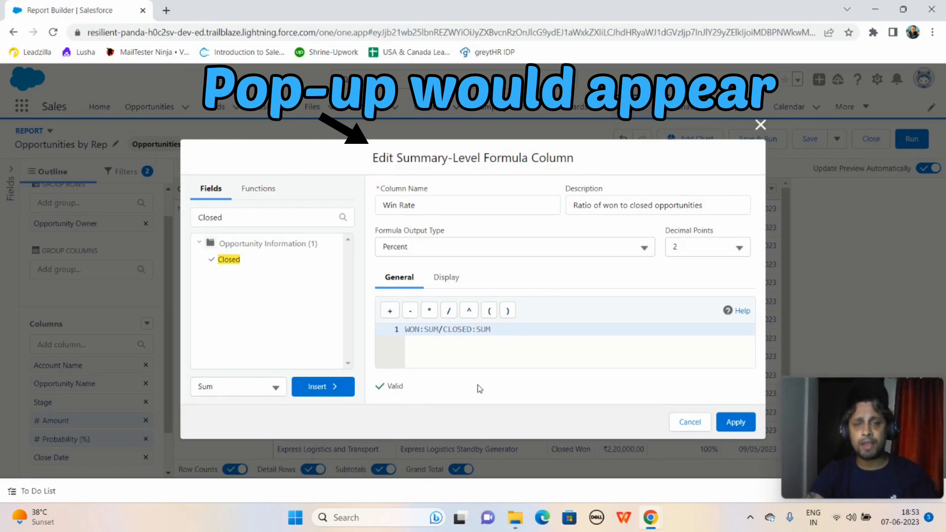
{"action": "left_click", "coordinate": [734, 423]}
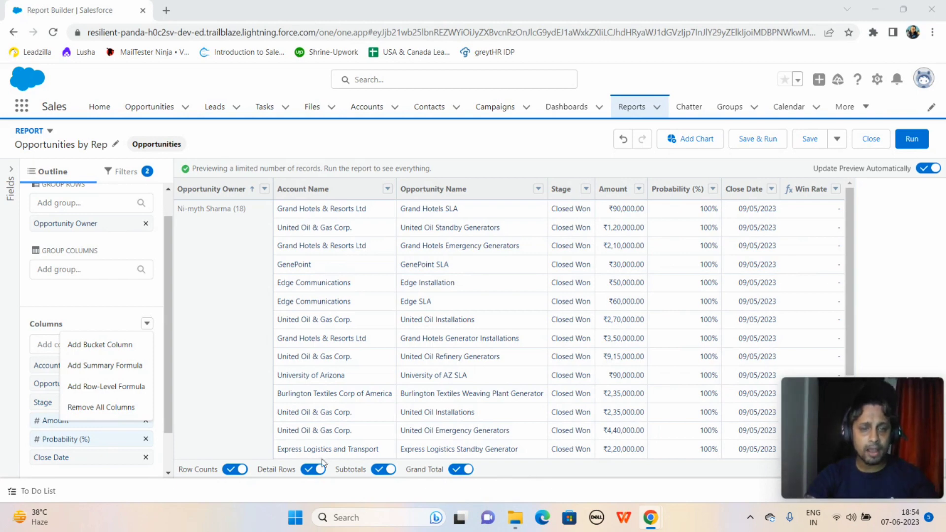
{"action": "left_click", "coordinate": [308, 469]}
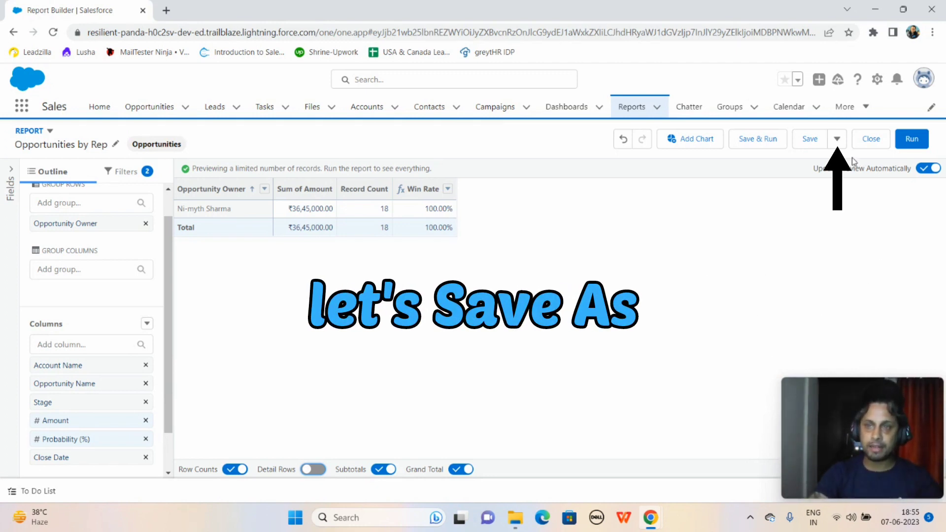
Step: Start saving the report as a copy named "Sales Rep Win Rates" and have its unique name generated automatically
{"action": "left_click", "coordinate": [837, 140]}
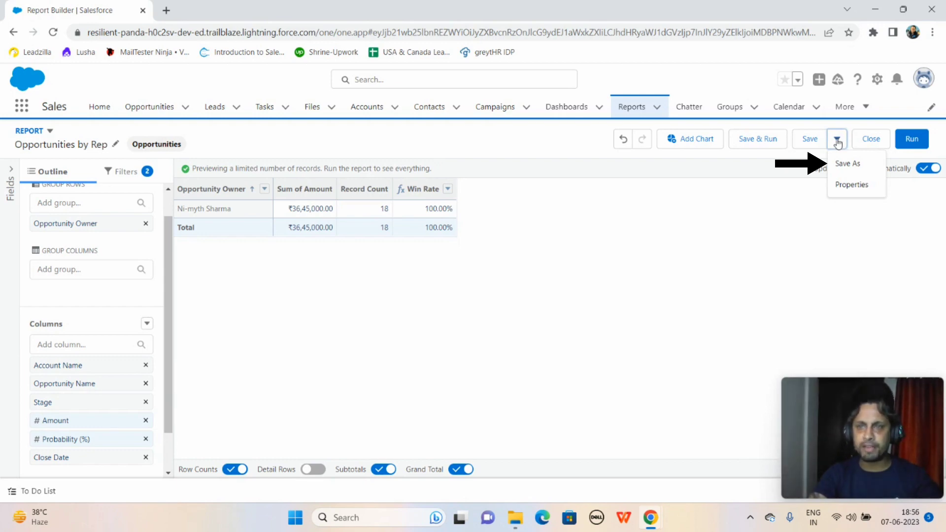
{"action": "left_click", "coordinate": [856, 167]}
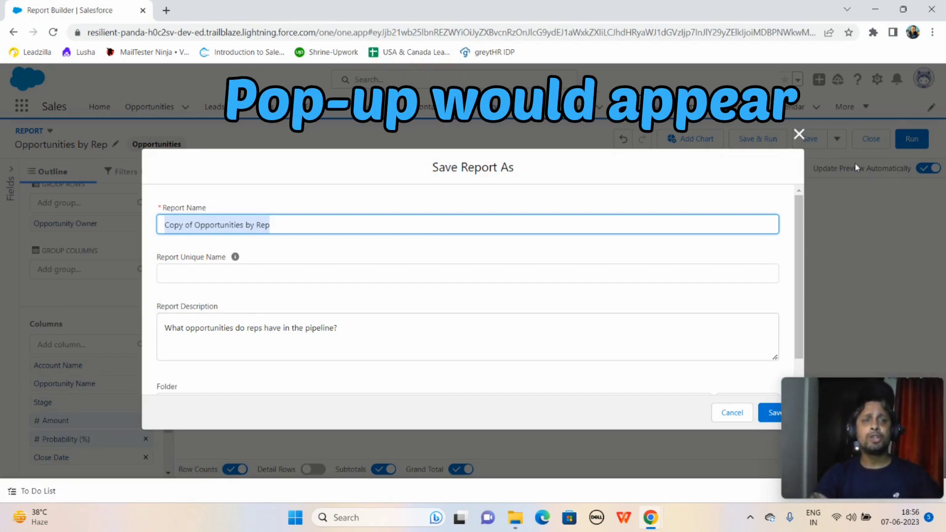
{"action": "key", "text": "BackSpace"}
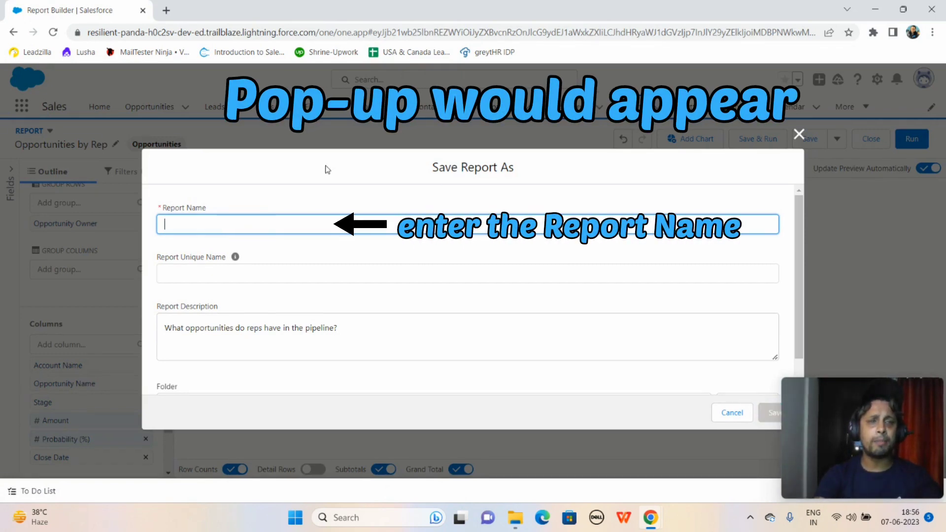
{"action": "type", "text": "Sal"}
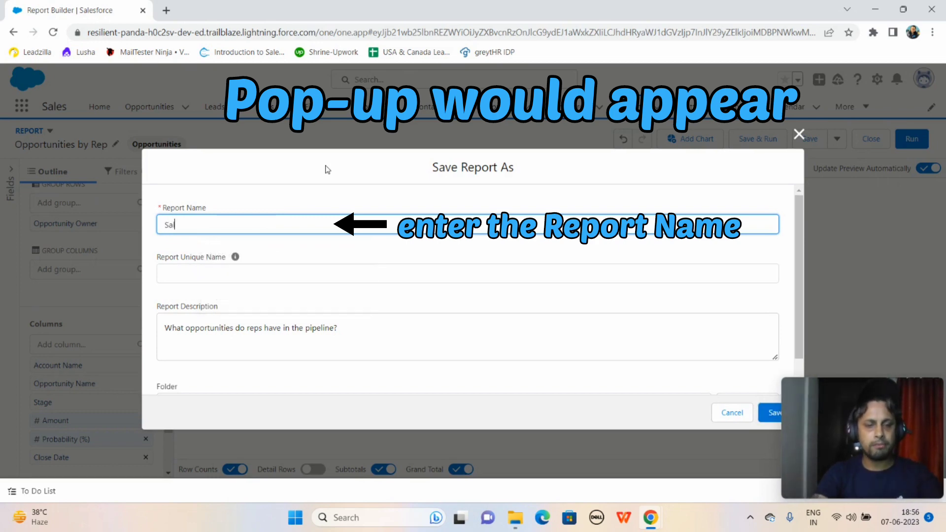
{"action": "type", "text": "es "}
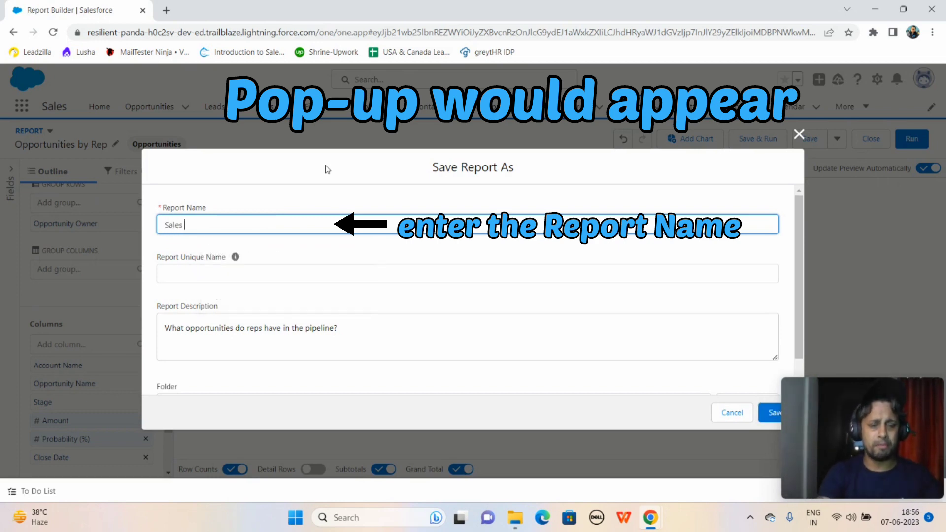
{"action": "type", "text": "Rep Win Rate"}
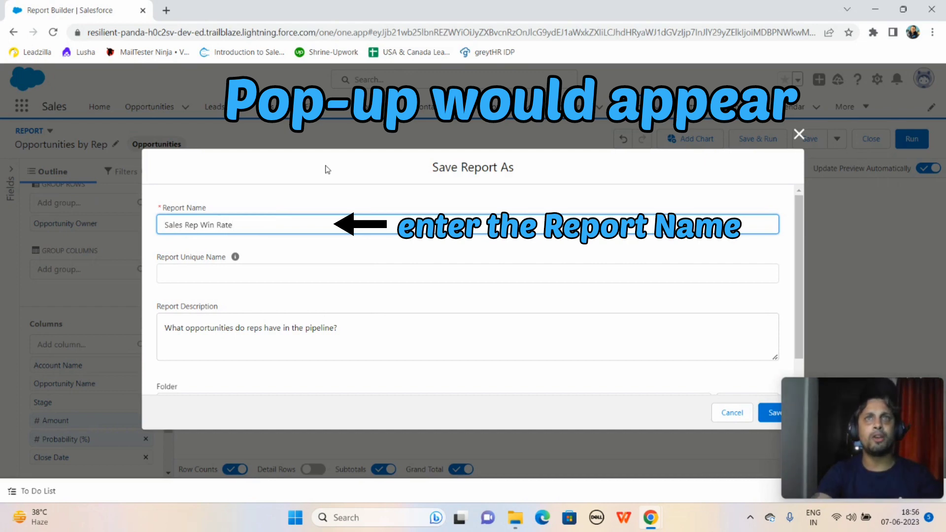
{"action": "type", "text": "s"}
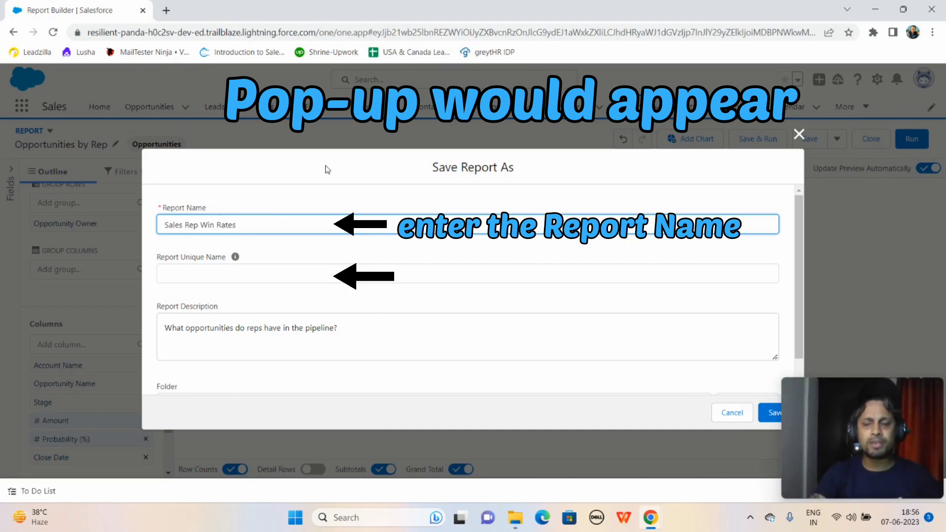
{"action": "left_click", "coordinate": [222, 274]}
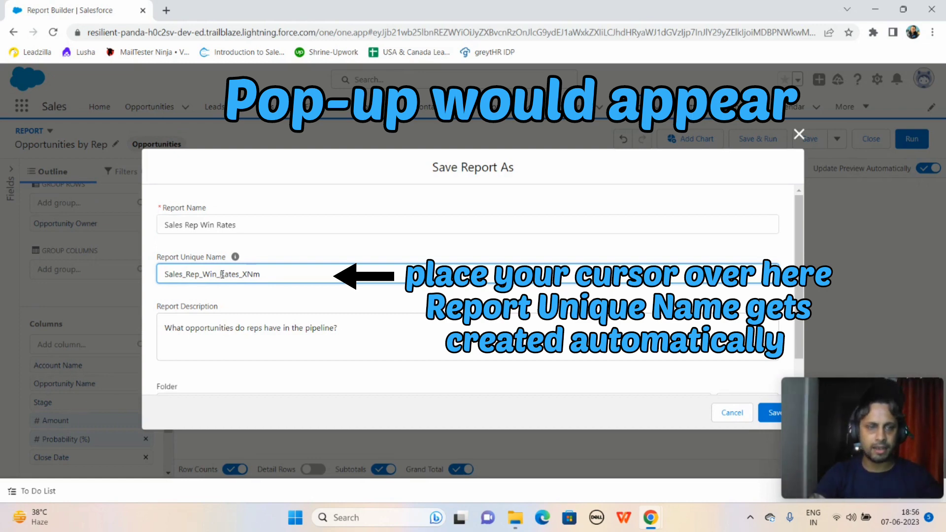
Step: Replace the report copy's description with "How well are my sales reps closing?"
{"action": "left_click", "coordinate": [402, 340]}
{"action": "key", "text": "ctrl+a"}
{"action": "key", "text": "BackSpace"}
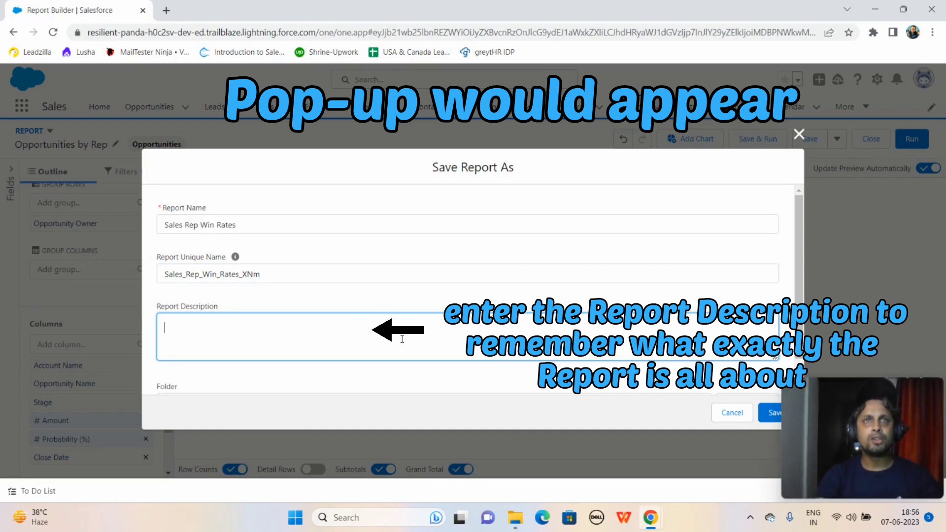
{"action": "type", "text": "How "}
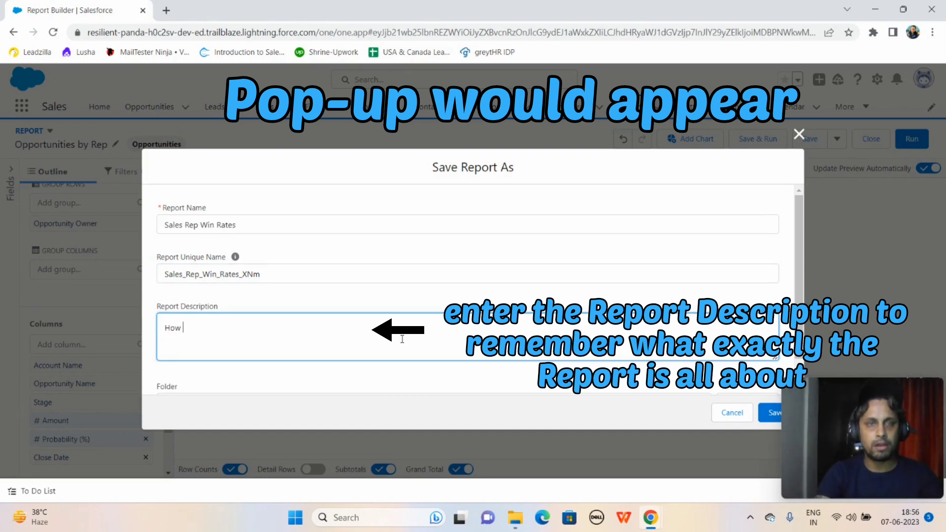
{"action": "type", "text": "well"}
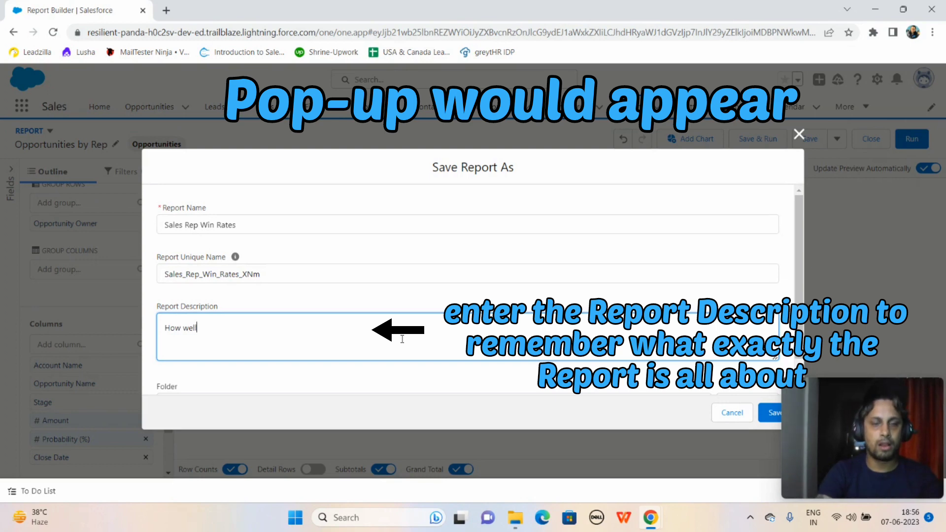
{"action": "type", "text": " are my "}
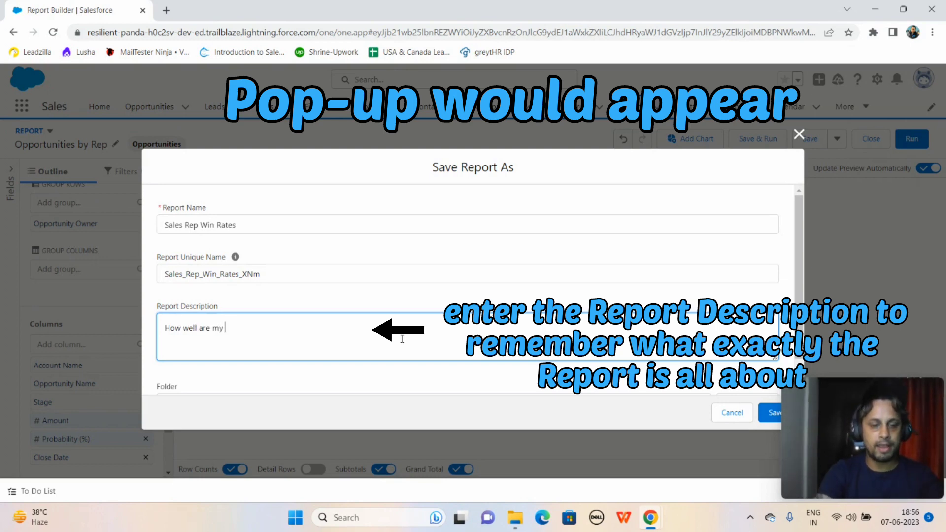
{"action": "type", "text": "sales rep"}
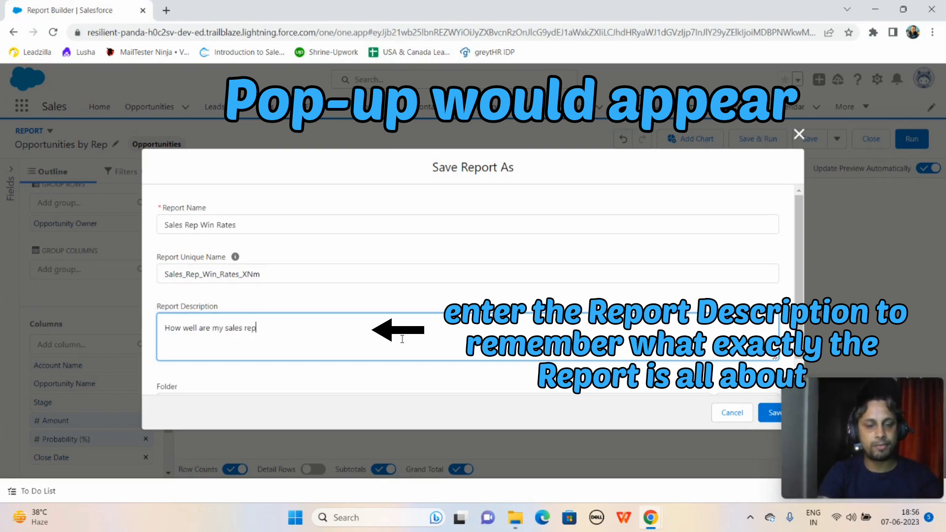
{"action": "type", "text": "s closing"}
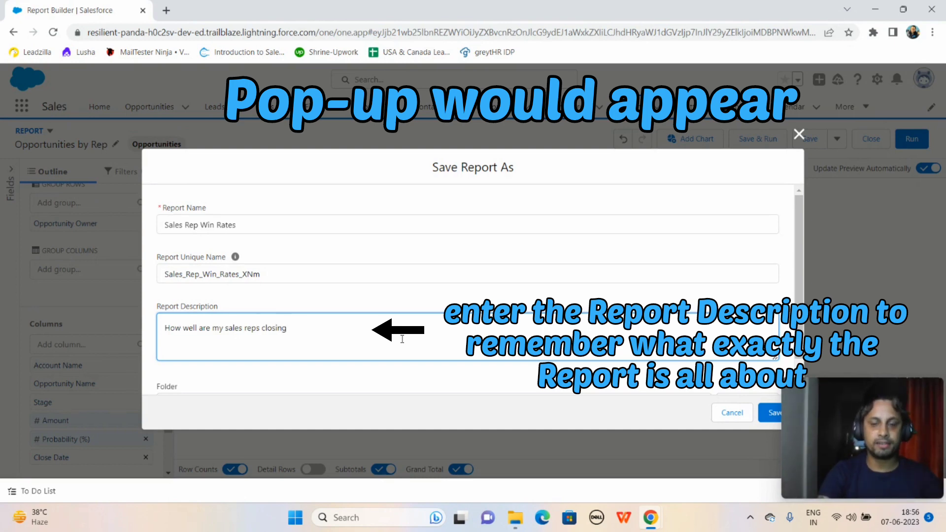
{"action": "type", "text": "?"}
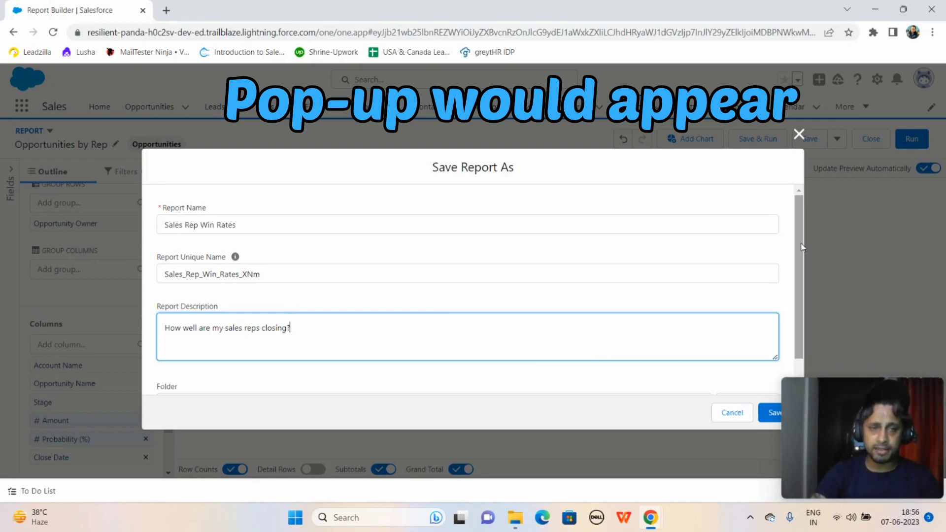
Step: Save the report copy in the Global Sales Reports folder and run it
{"action": "left_click_drag", "start_coordinate": [802, 246], "coordinate": [800, 278]}
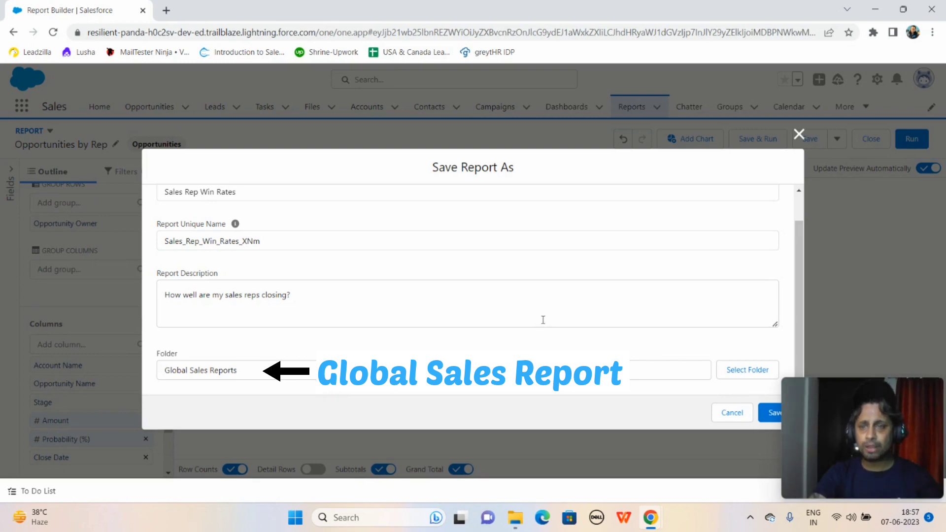
{"action": "left_click_drag", "start_coordinate": [826, 391], "coordinate": [829, 280]}
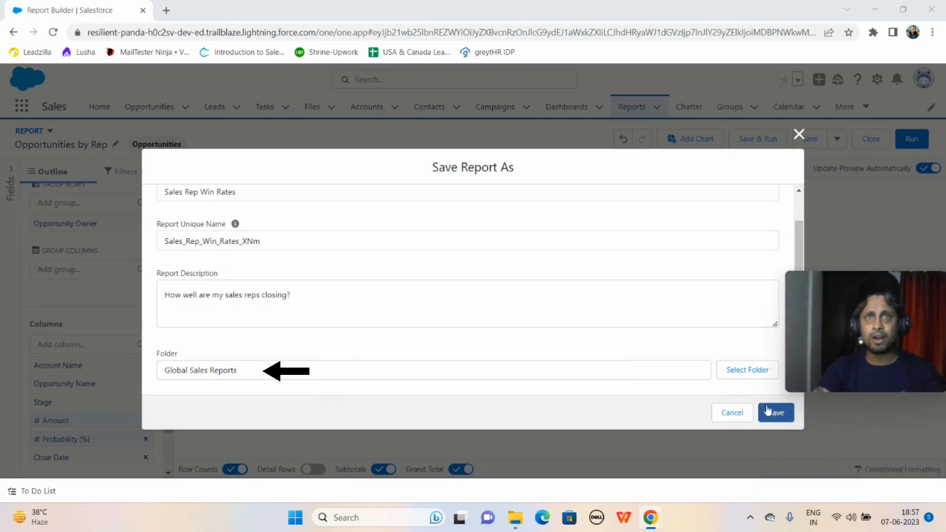
{"action": "left_click", "coordinate": [788, 416]}
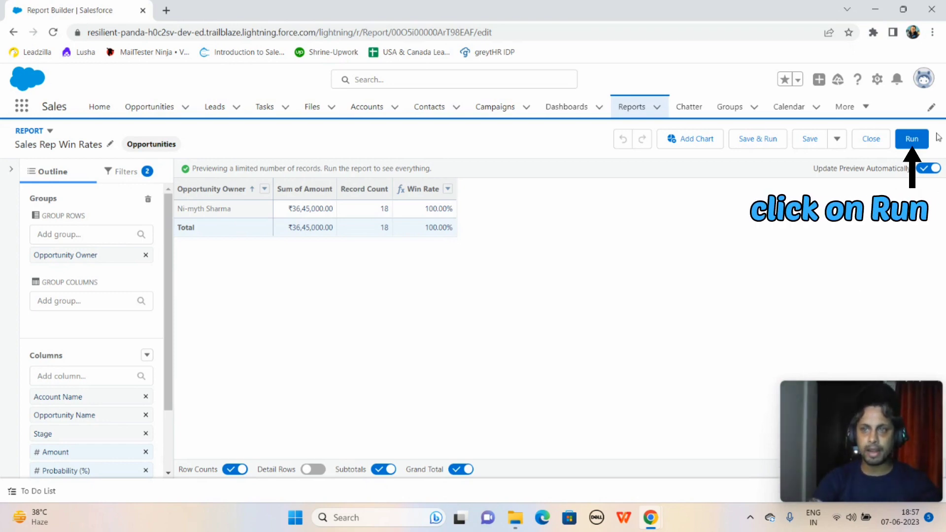
{"action": "left_click", "coordinate": [911, 139]}
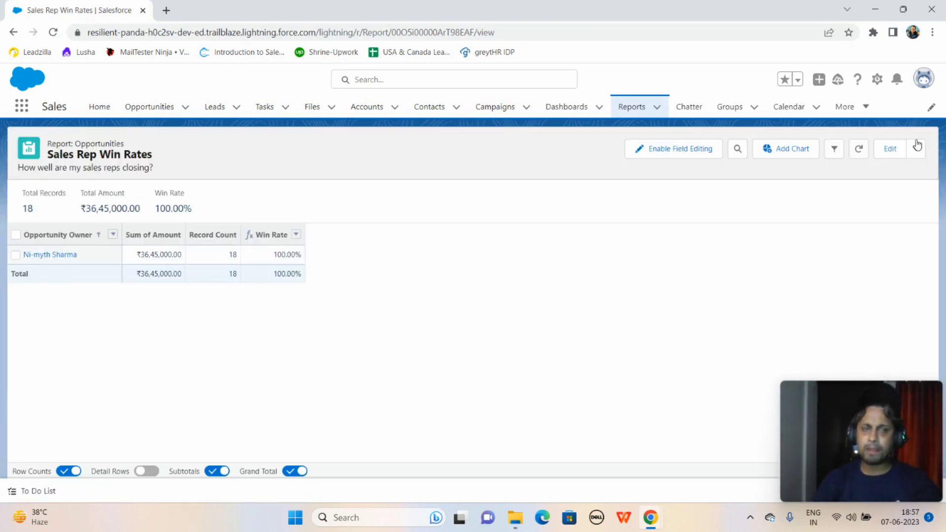